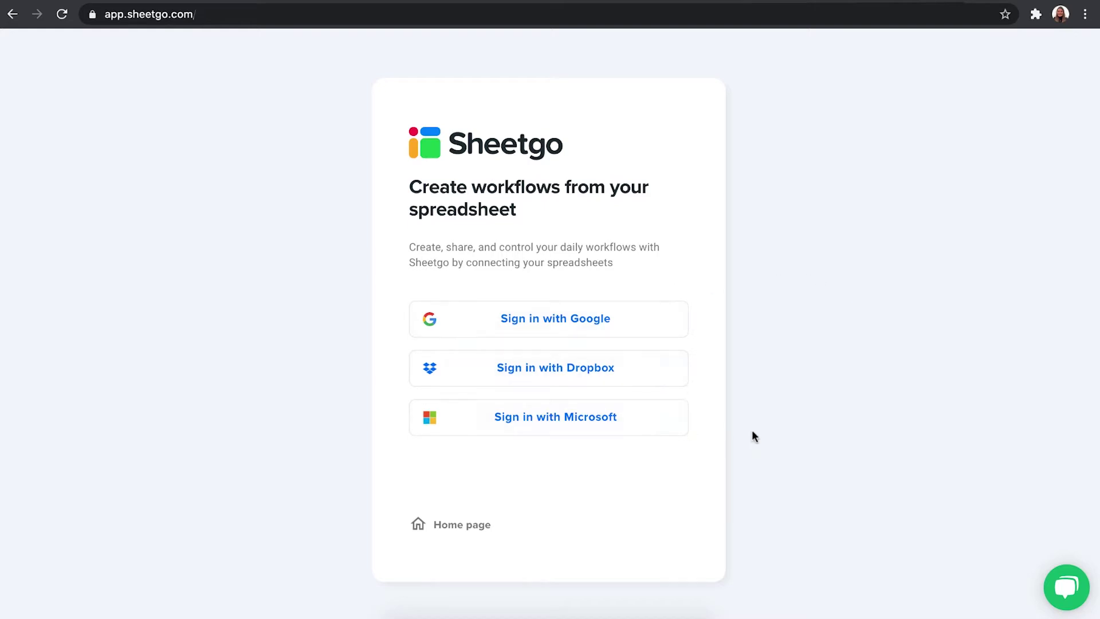
# Sign in to Sheetgo with the existing Google account.
pyautogui.click(606, 319)
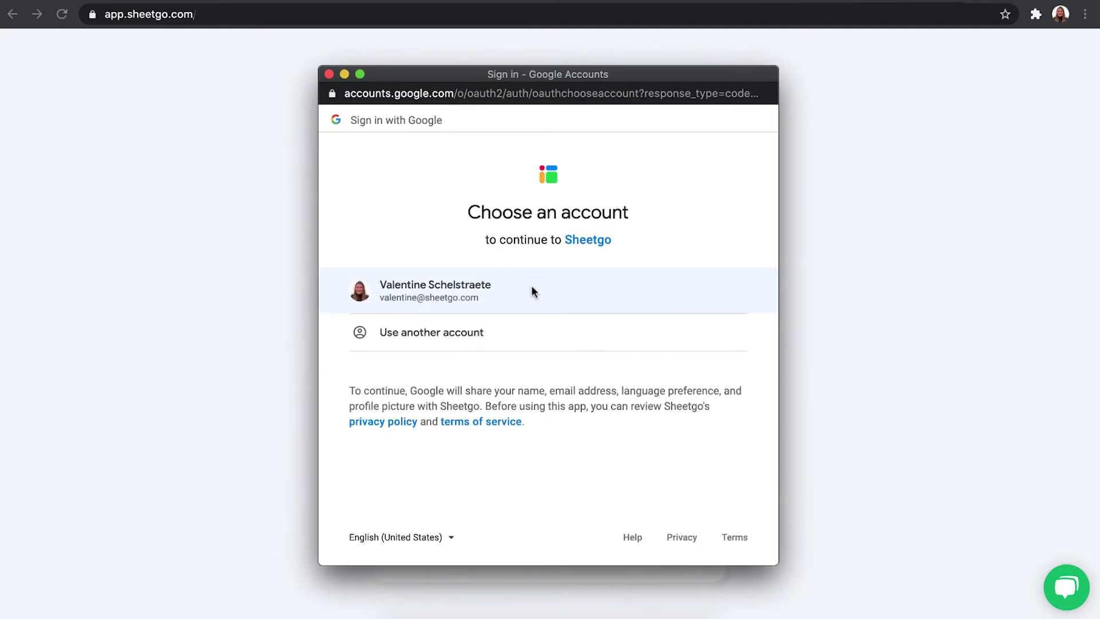
pyautogui.click(531, 284)
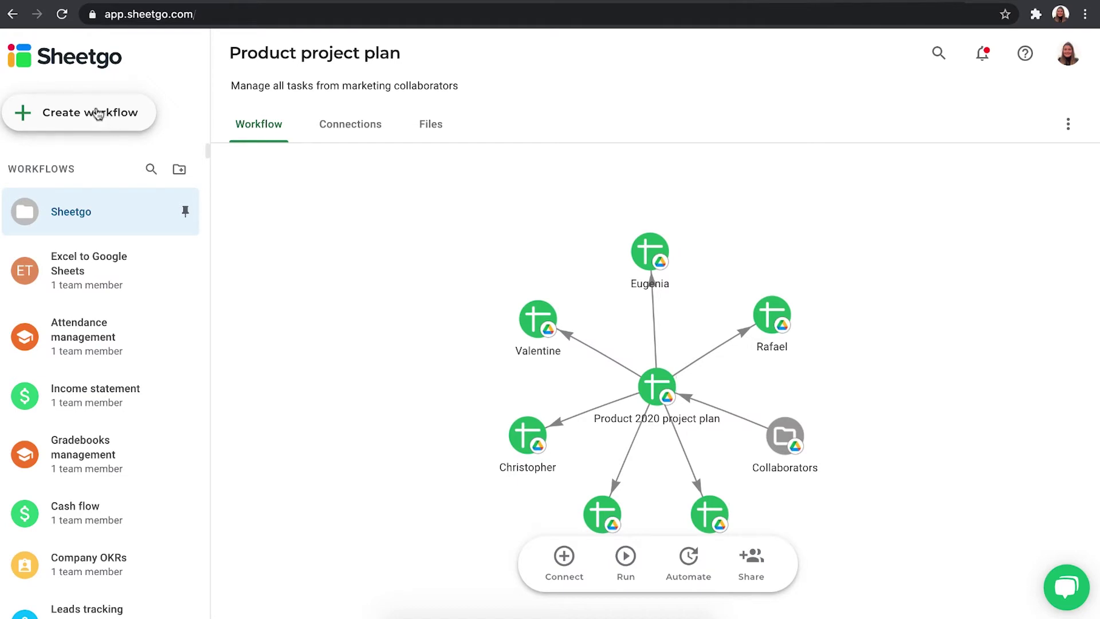
# Create a new workflow titled 'CSV to Google Sheets' and start its first connection.
pyautogui.click(98, 114)
pyautogui.doubleClick(291, 54)
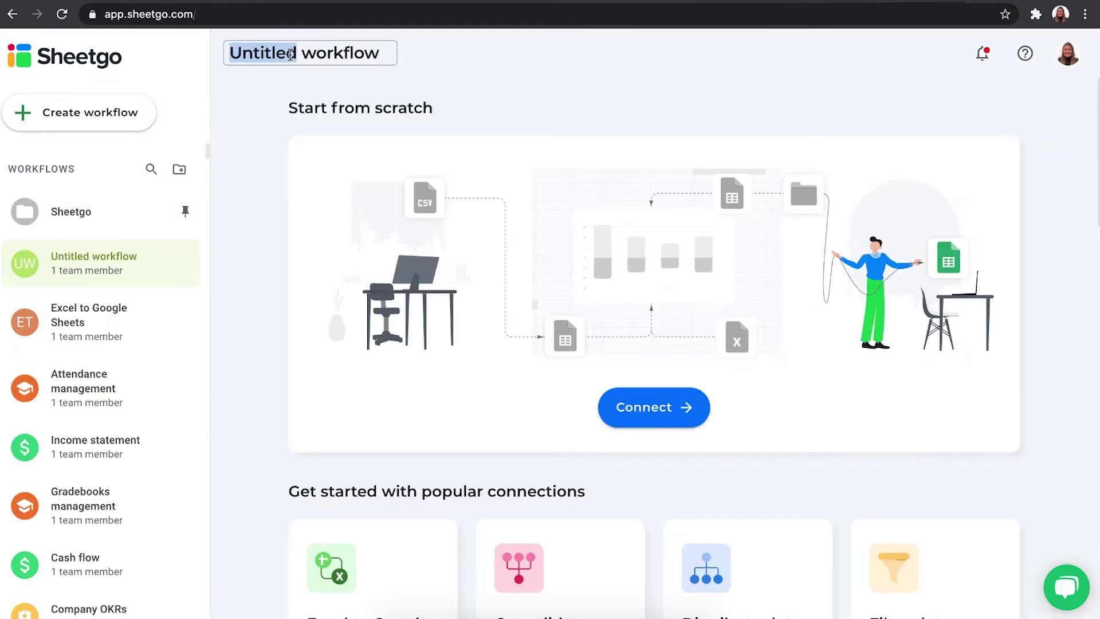
pyautogui.tripleClick(291, 54)
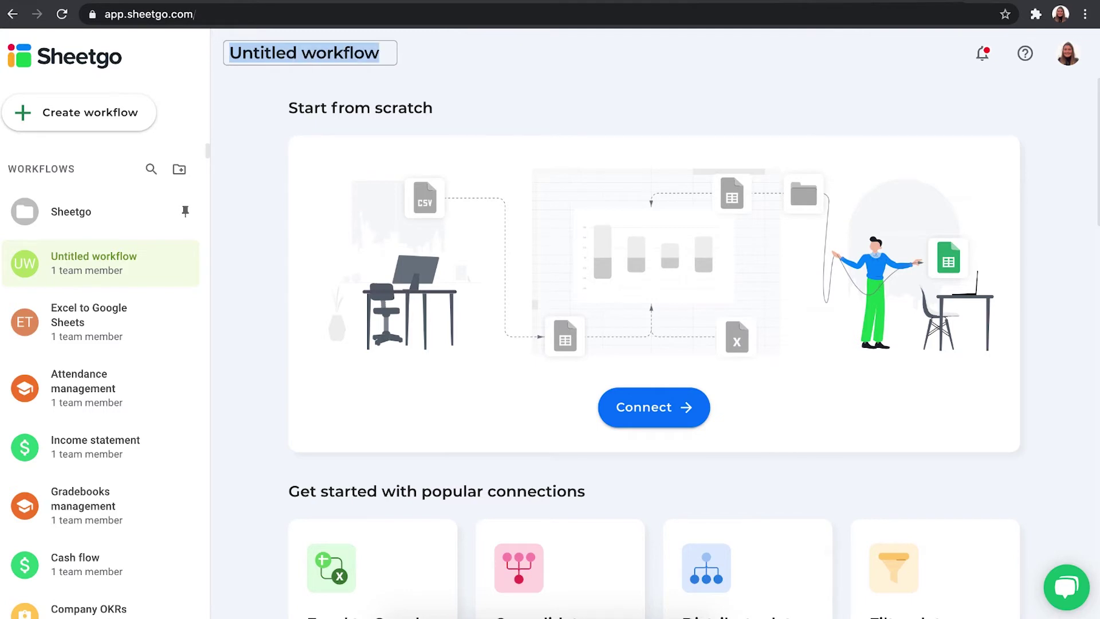
pyautogui.write('CSV to Google Sheets')
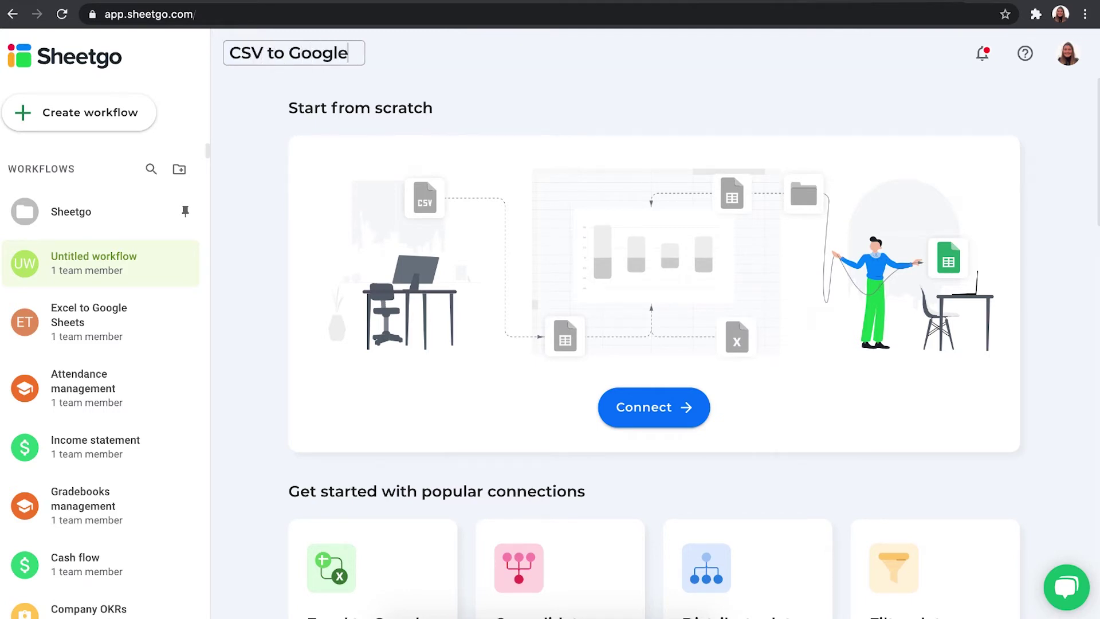
pyautogui.press('Return')
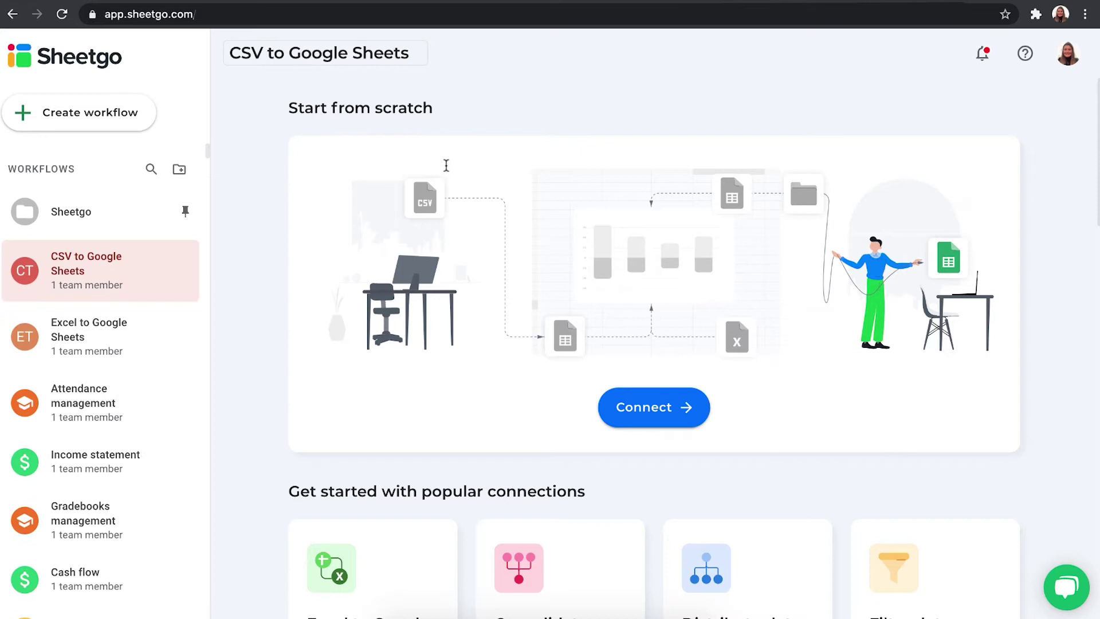
pyautogui.click(671, 416)
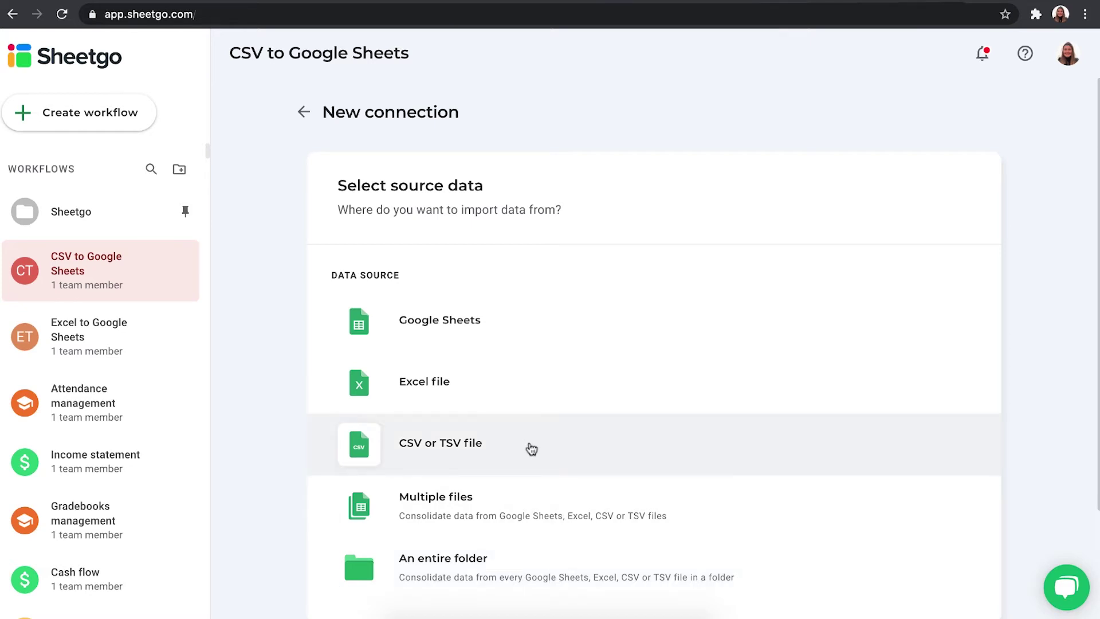
# Use the Dropbox CSV 'Analytics Landing Pages 20181023-20201029.csv' as the source file.
pyautogui.click(532, 450)
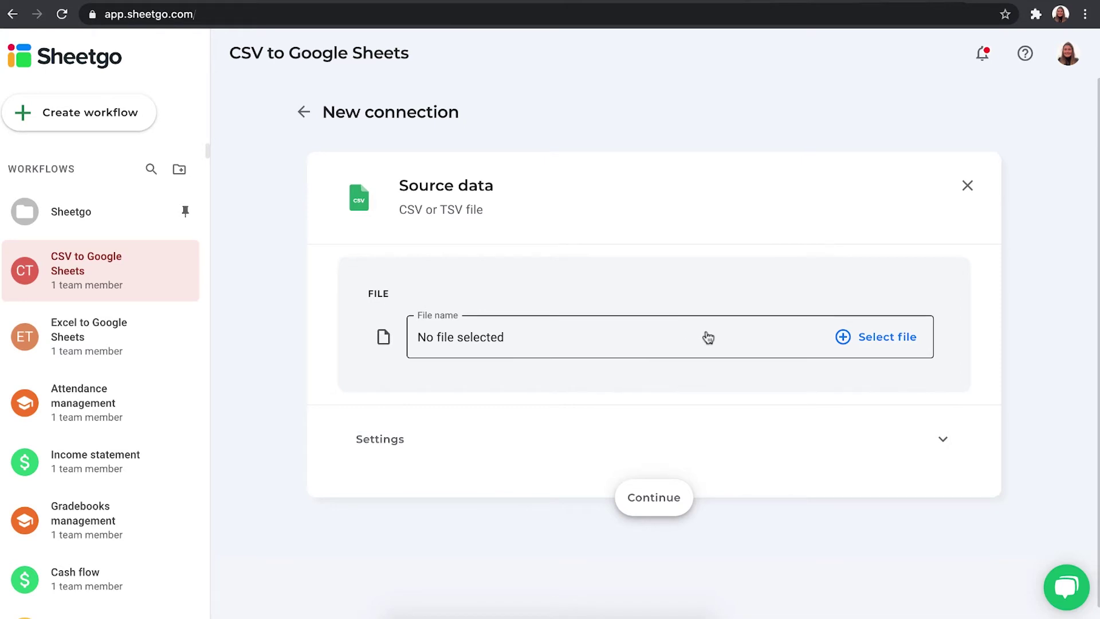
pyautogui.click(893, 345)
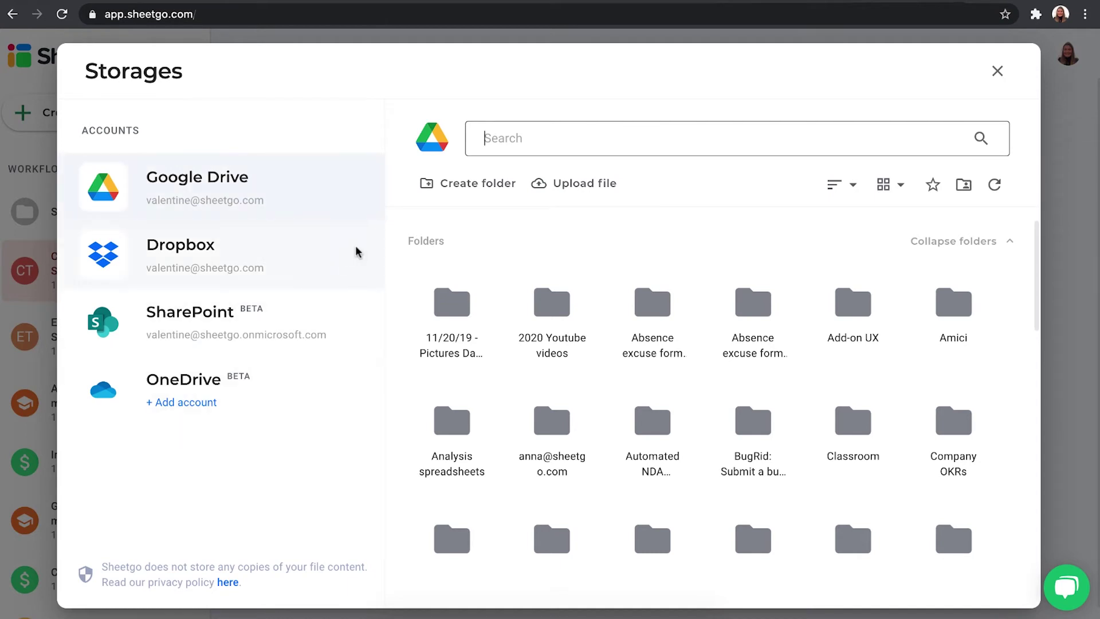
pyautogui.click(309, 244)
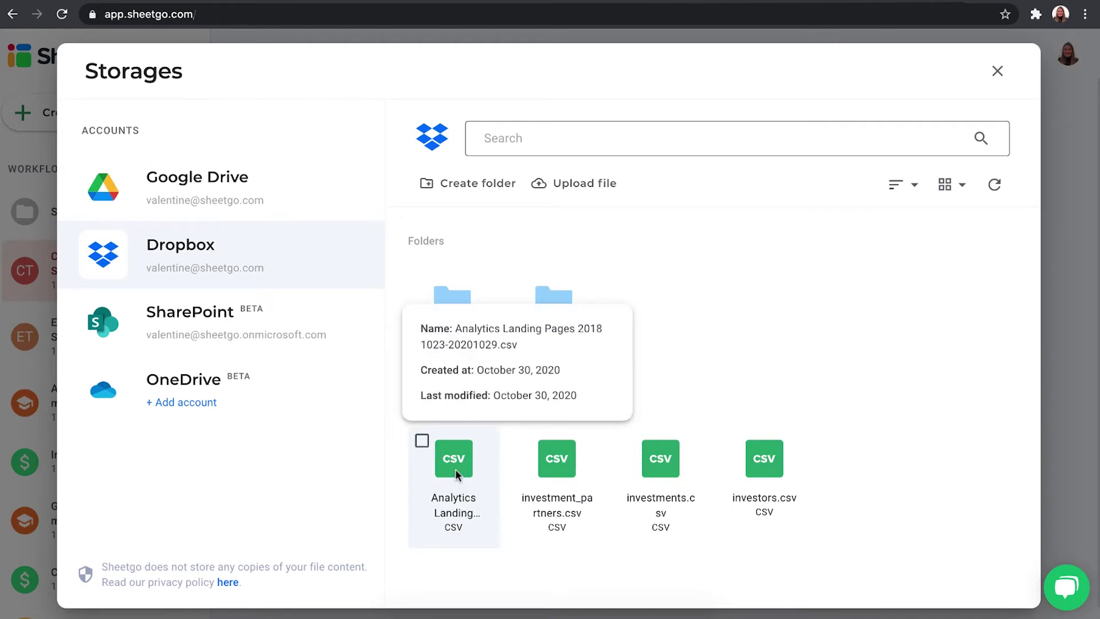
pyautogui.click(455, 469)
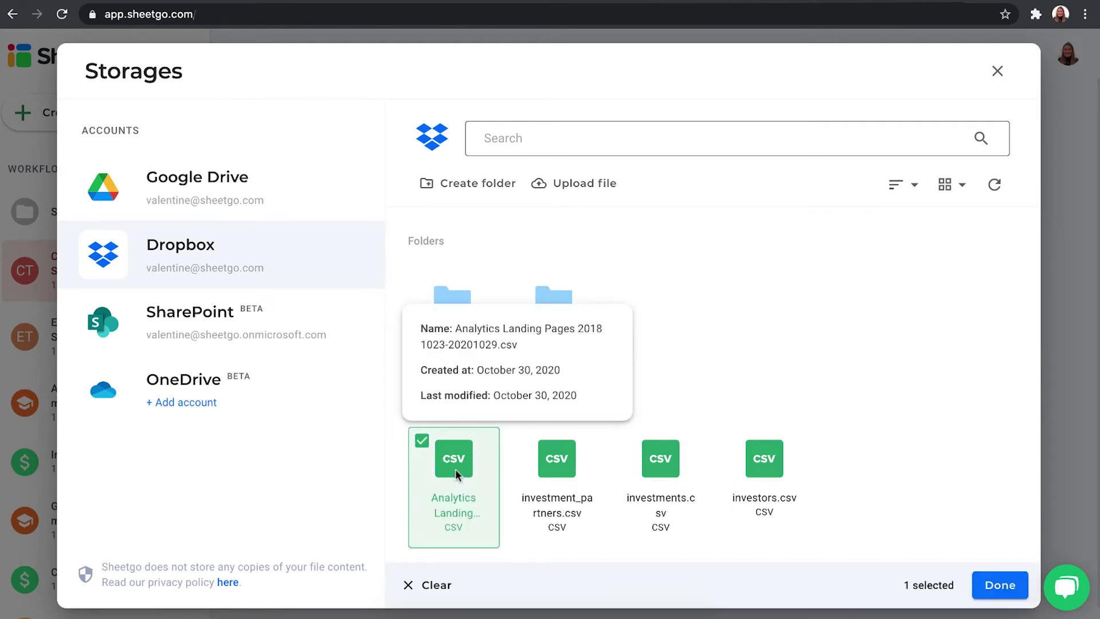
pyautogui.click(1007, 594)
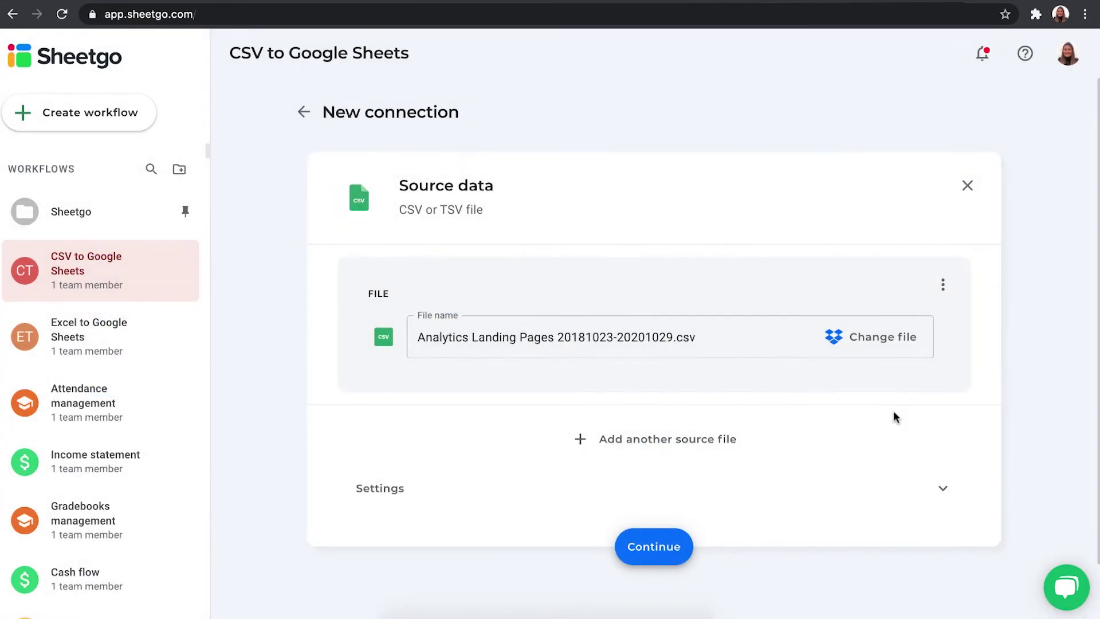
# Choose Google Sheets as the destination for the CSV data.
pyautogui.click(646, 548)
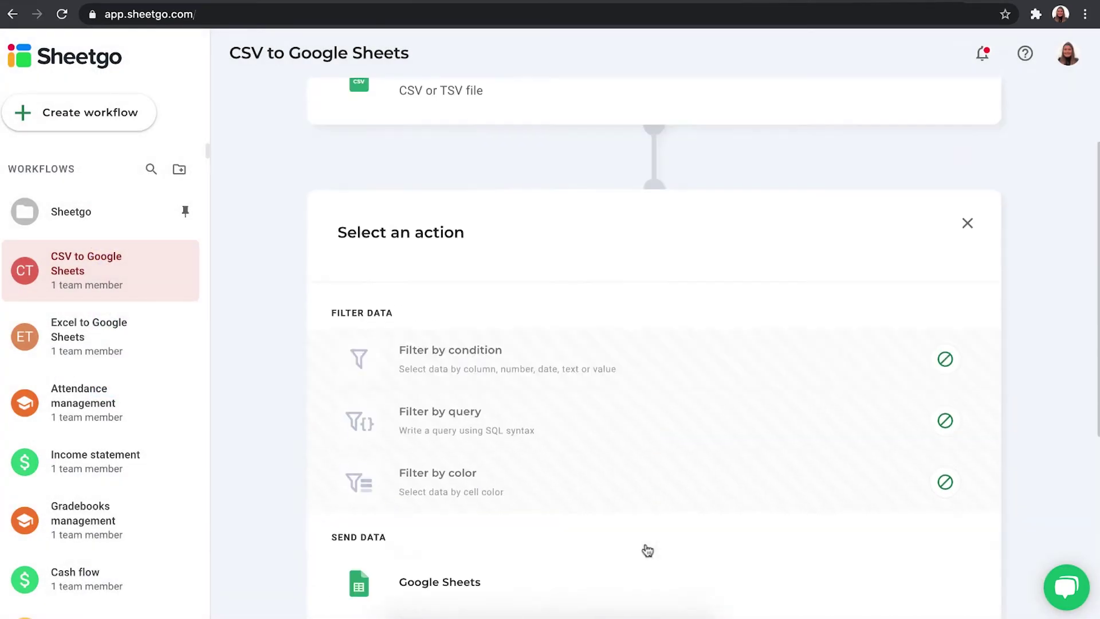
pyautogui.scroll(-3, 647, 455)
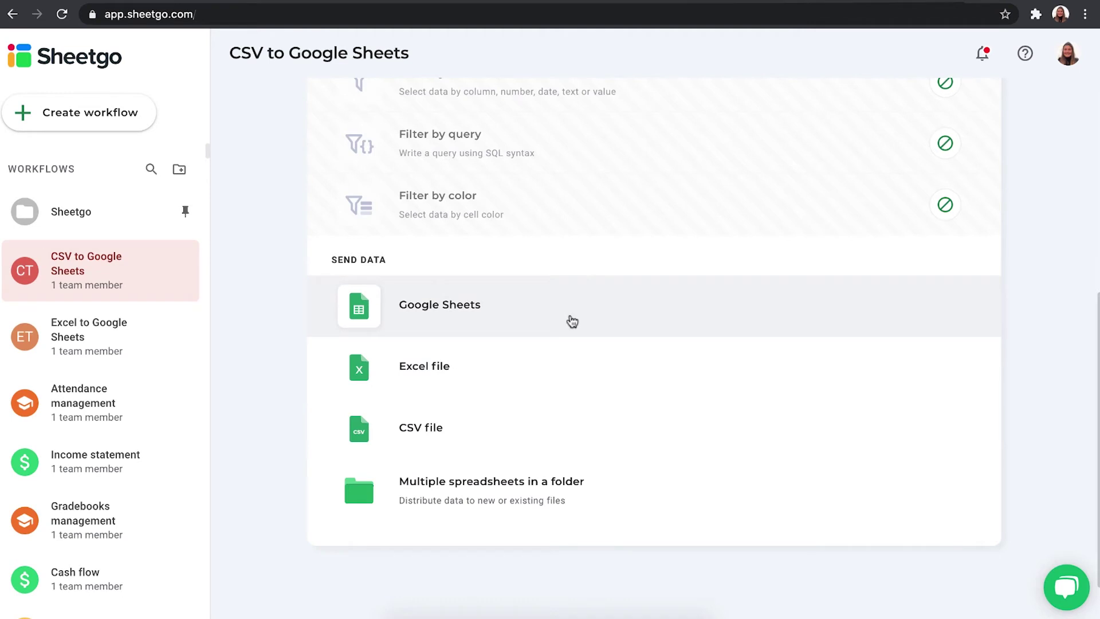
pyautogui.click(572, 321)
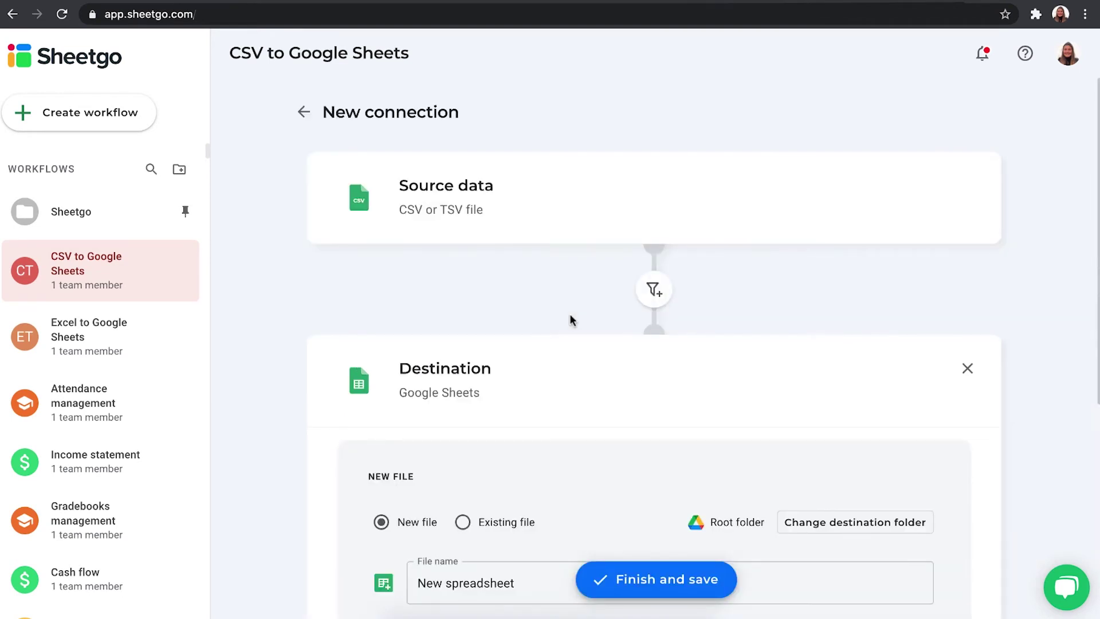
# Name the spreadsheet 'Analytics import', trim the tab name to Sheetgo_Analytics.csv, and save.
pyautogui.scroll(-4, 639, 252)
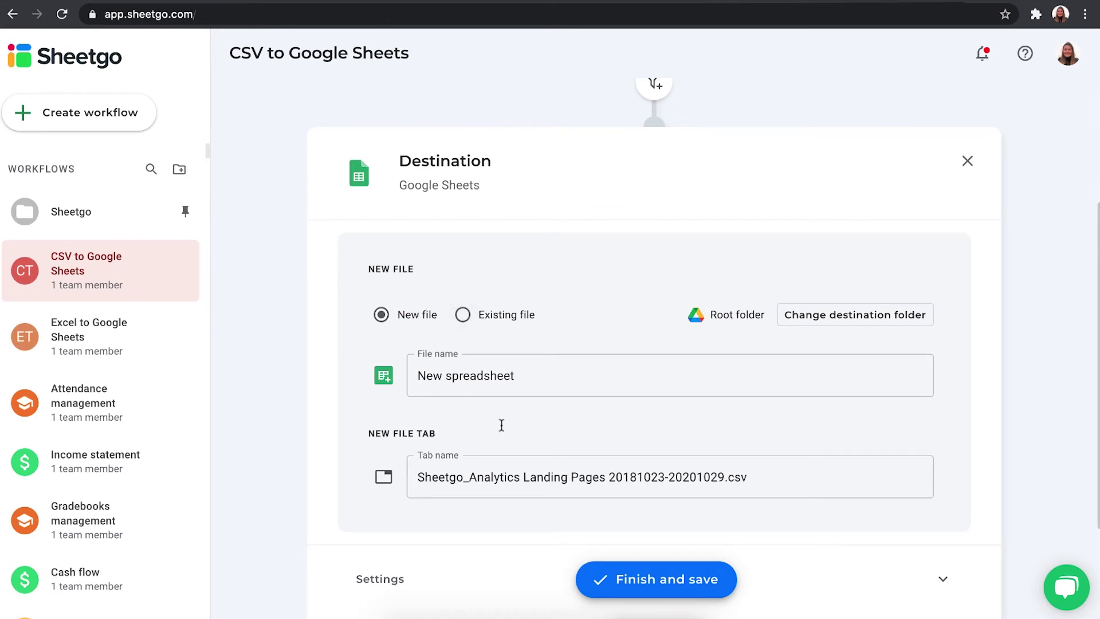
pyautogui.tripleClick(499, 373)
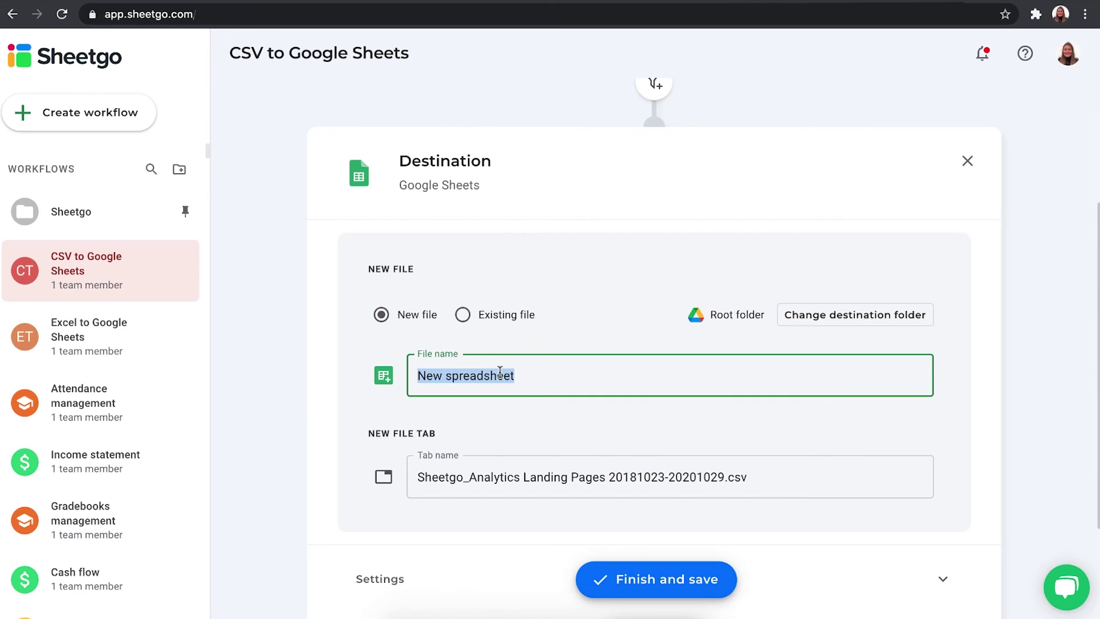
pyautogui.write('Analytics import')
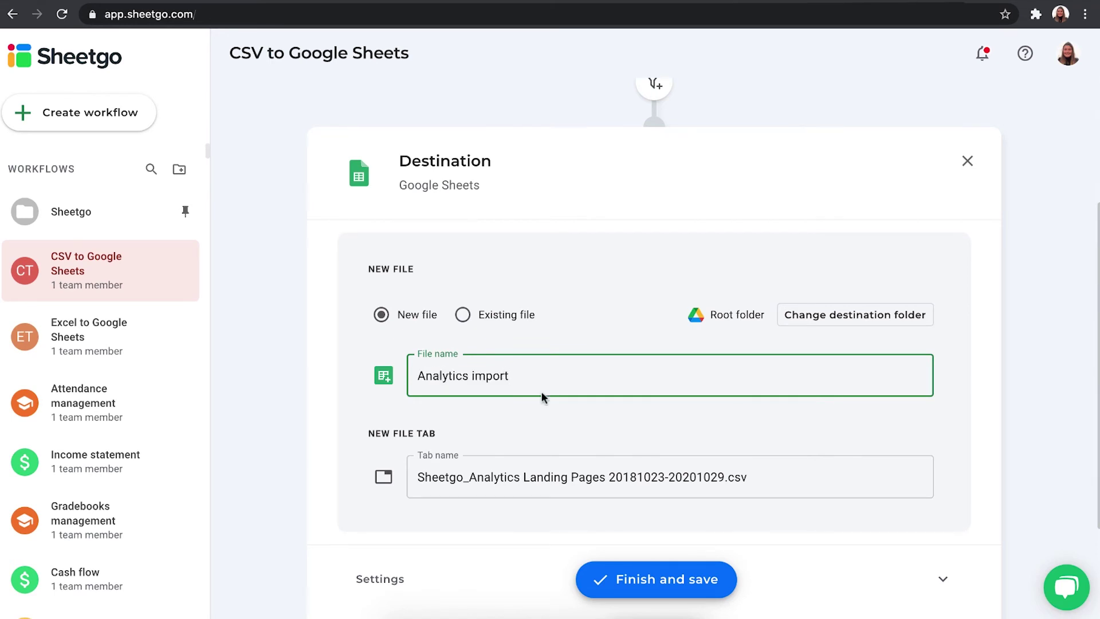
pyautogui.moveTo(522, 477); pyautogui.dragTo(721, 477)
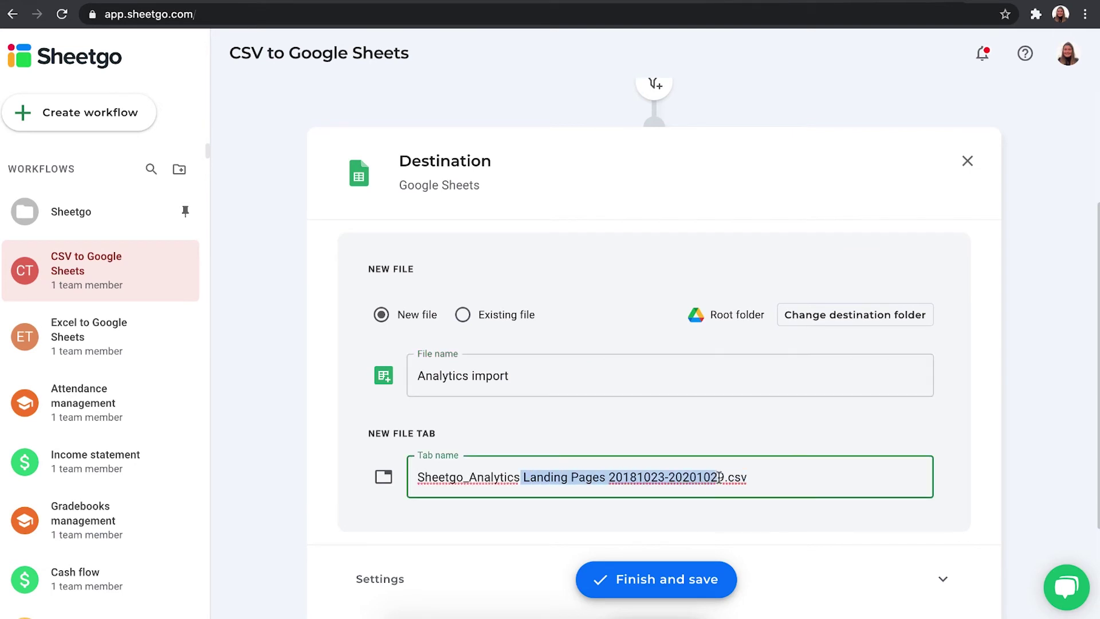
pyautogui.press('BackSpace')
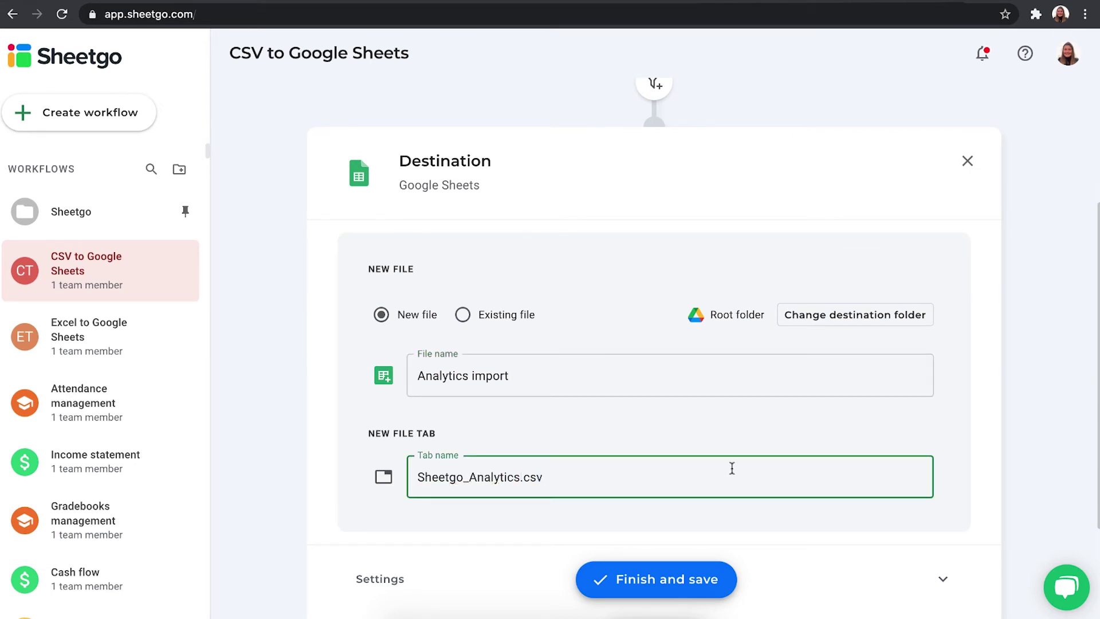
pyautogui.press('Home')
pyautogui.scroll(-1, 627, 478)
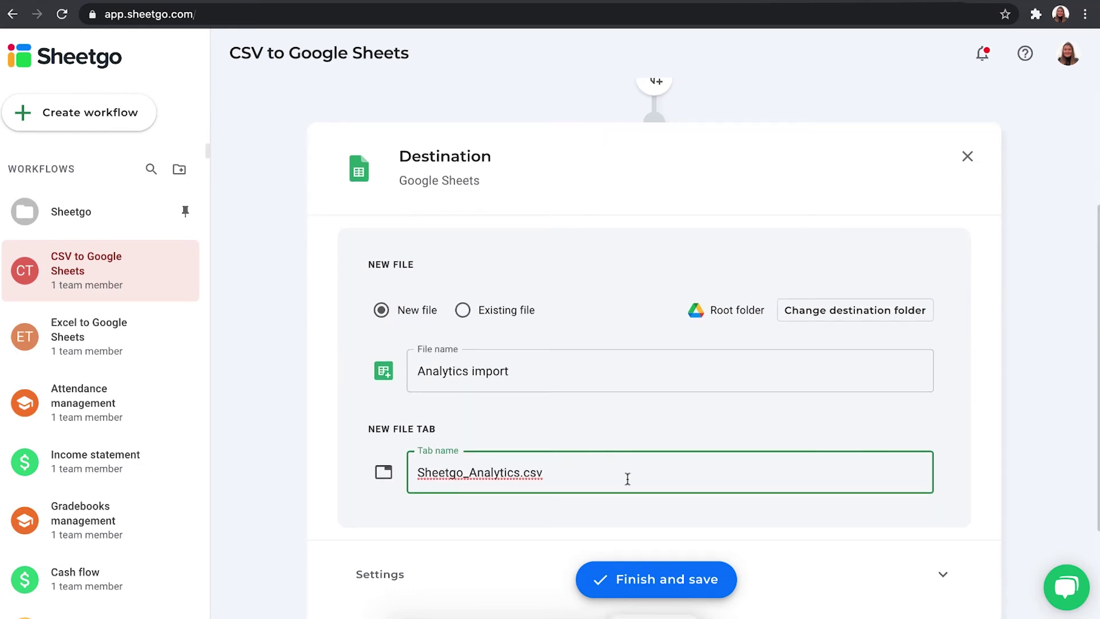
pyautogui.click(660, 580)
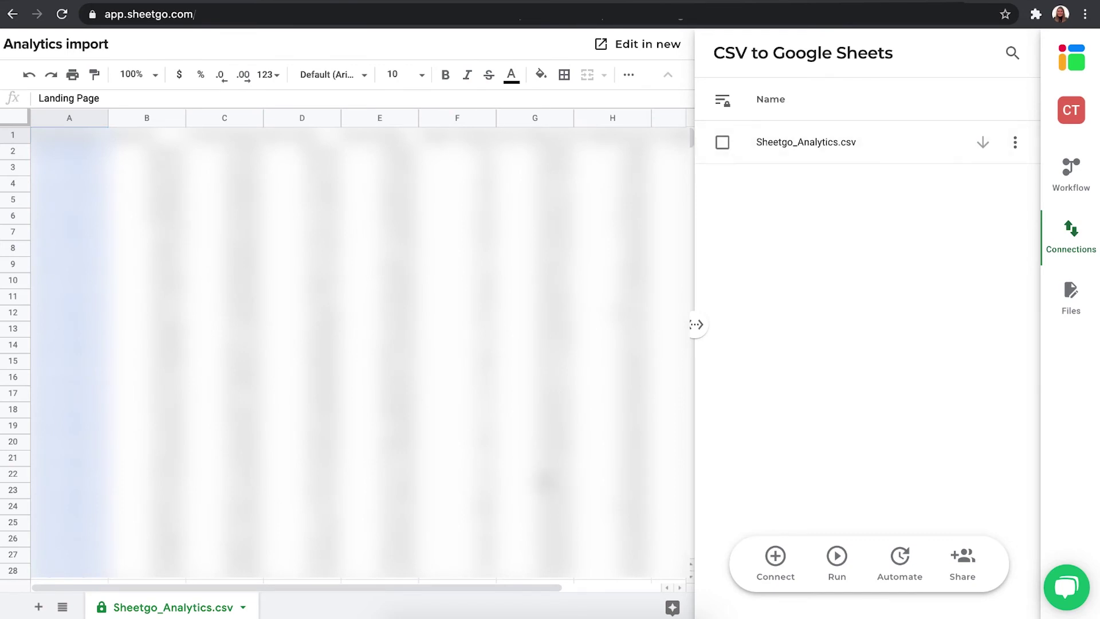
# Display the Workflow diagram showing the CSV linked to the Analytics import spreadsheet.
pyautogui.click(1069, 172)
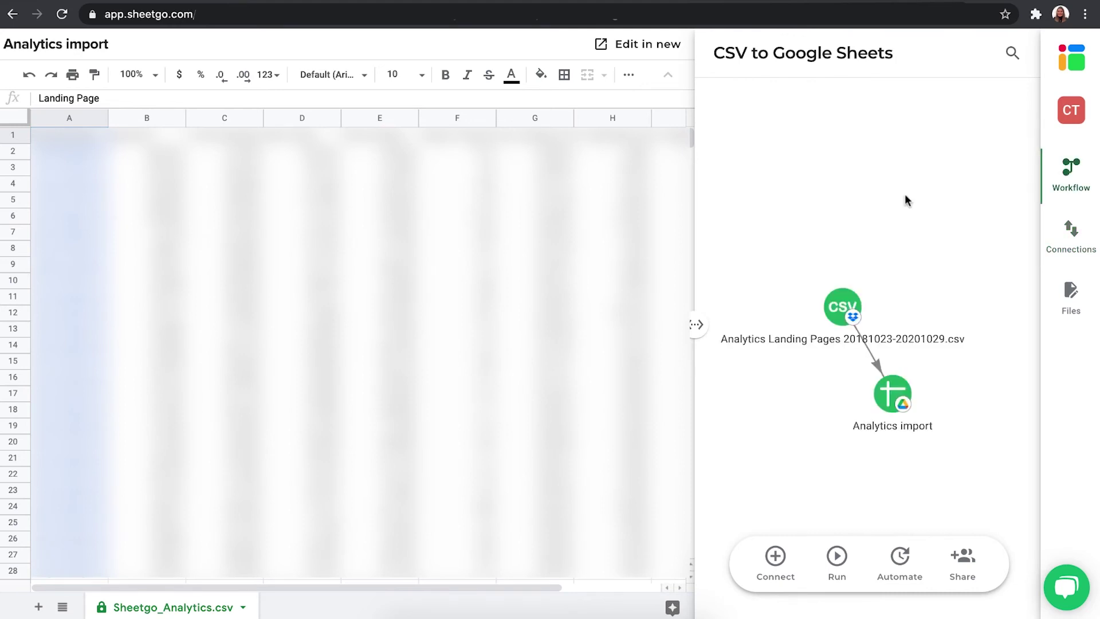